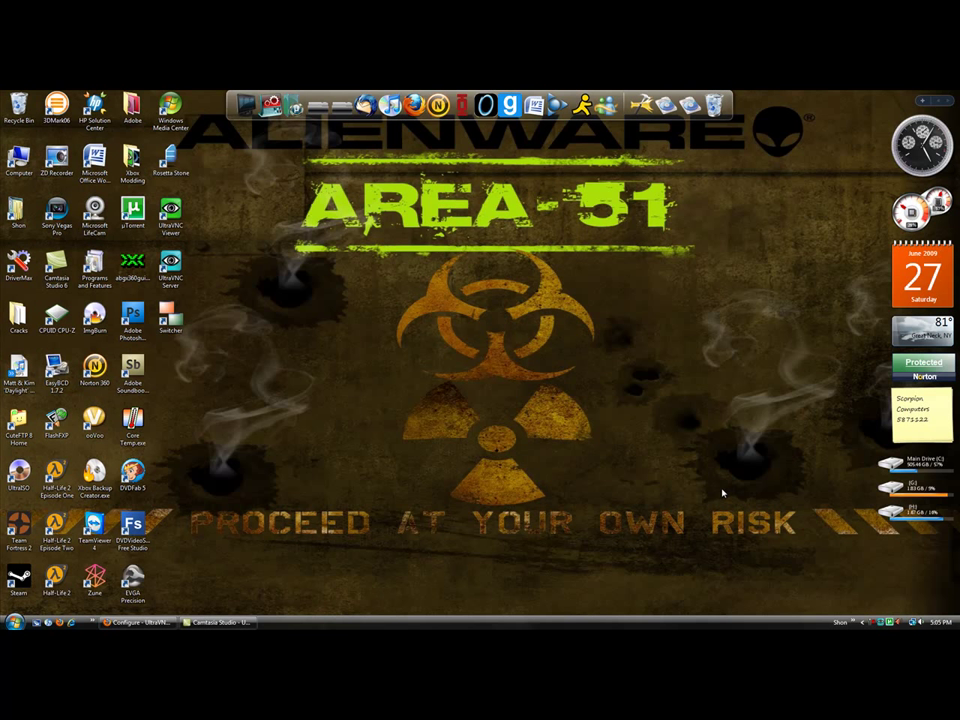
# - Try launching UltraVNC Server, dismiss the already-running warning, and close its tray menu
pyautogui.click(94, 525)
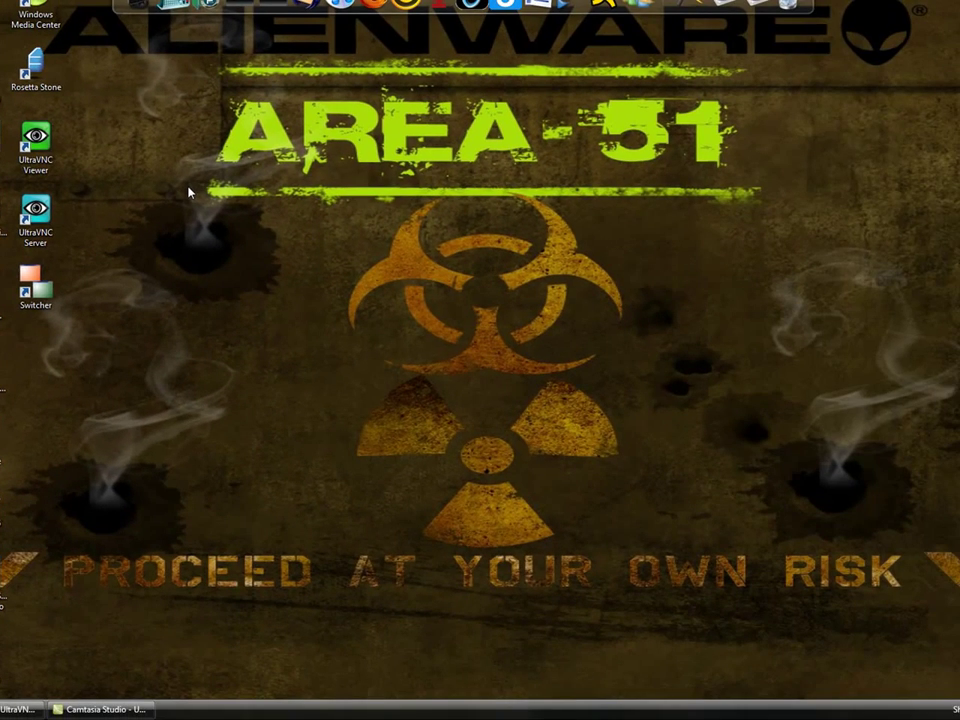
pyautogui.doubleClick(36, 215)
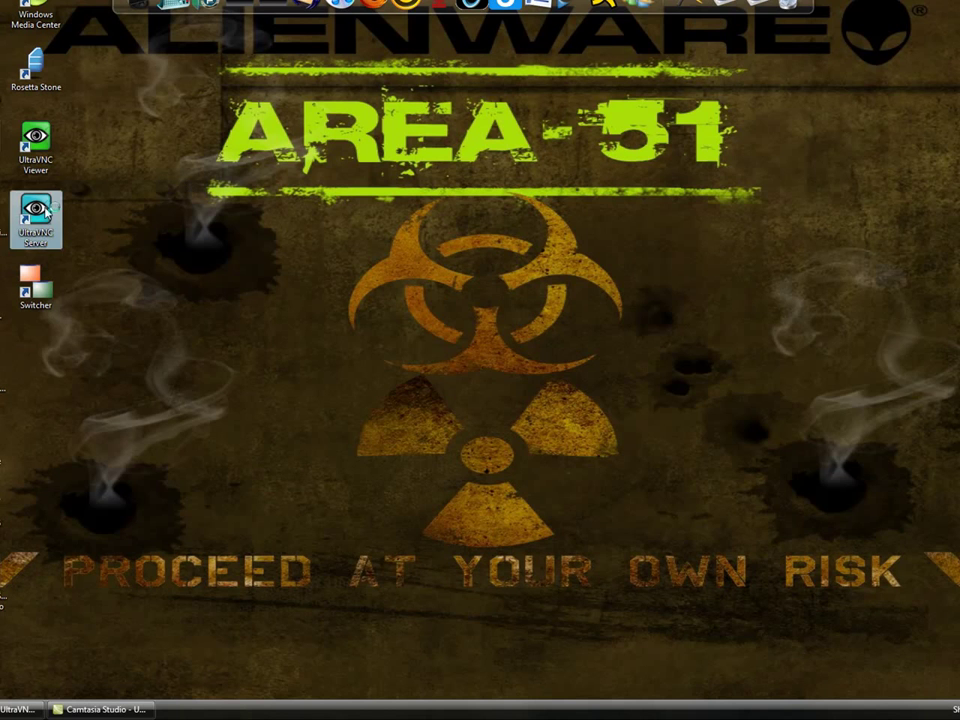
pyautogui.click(533, 381)
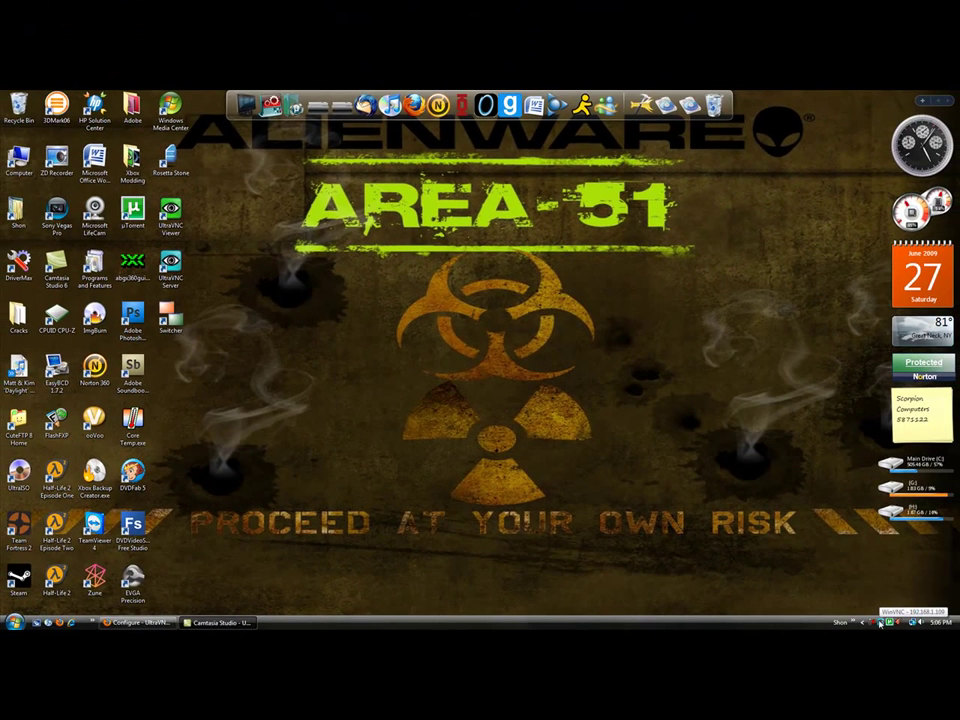
pyautogui.rightClick(879, 622)
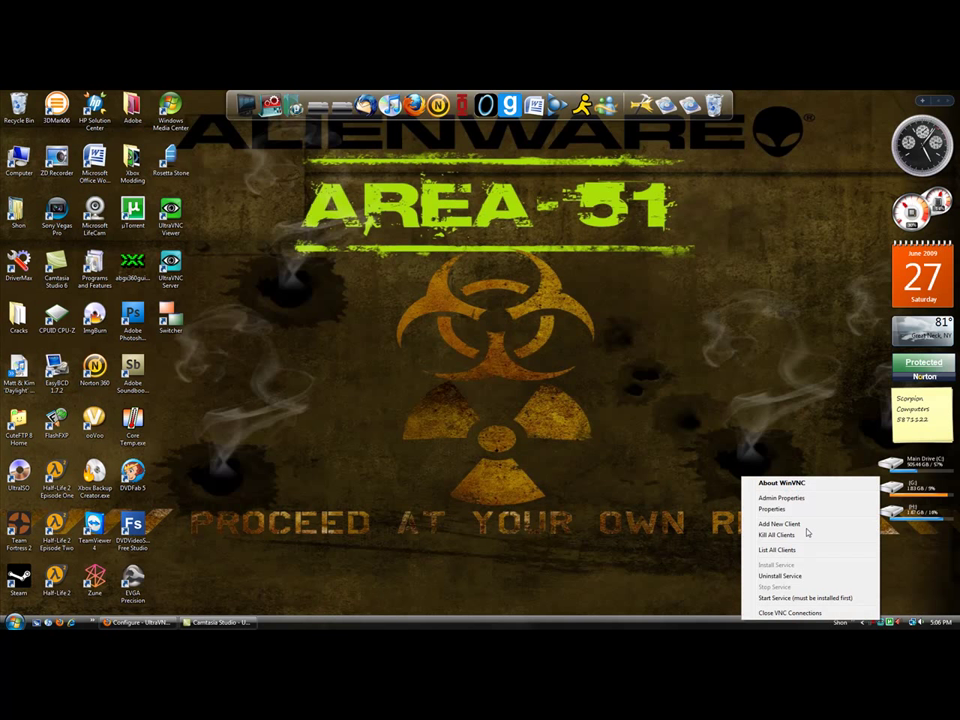
pyautogui.click(835, 618)
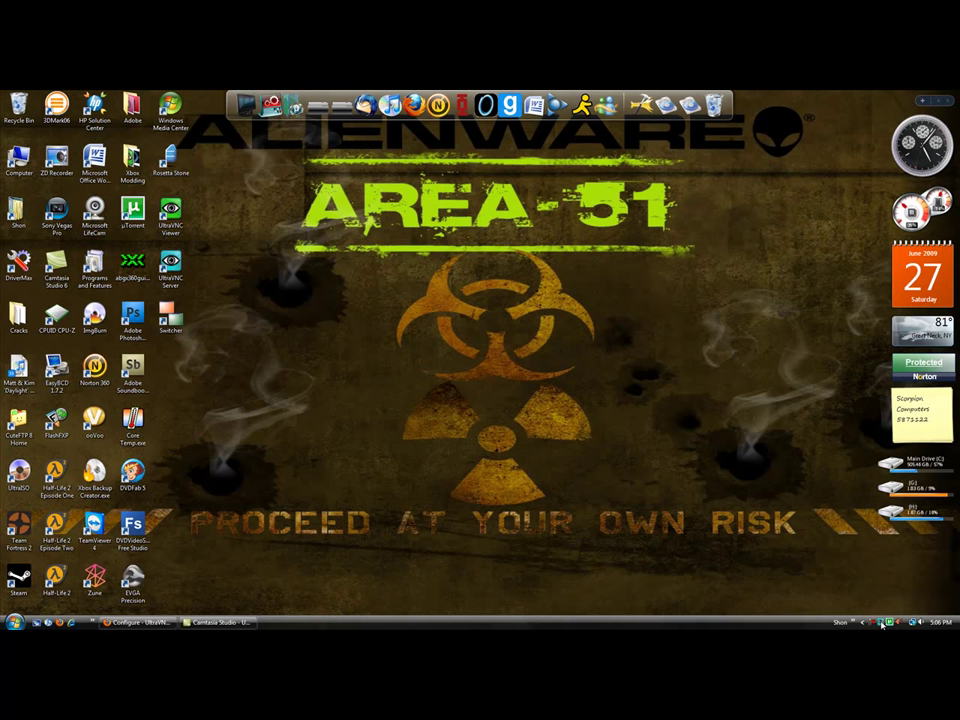
# - Enter a new five-character VNC password in the server's Admin Properties
pyautogui.rightClick(881, 622)
pyautogui.click(790, 498)
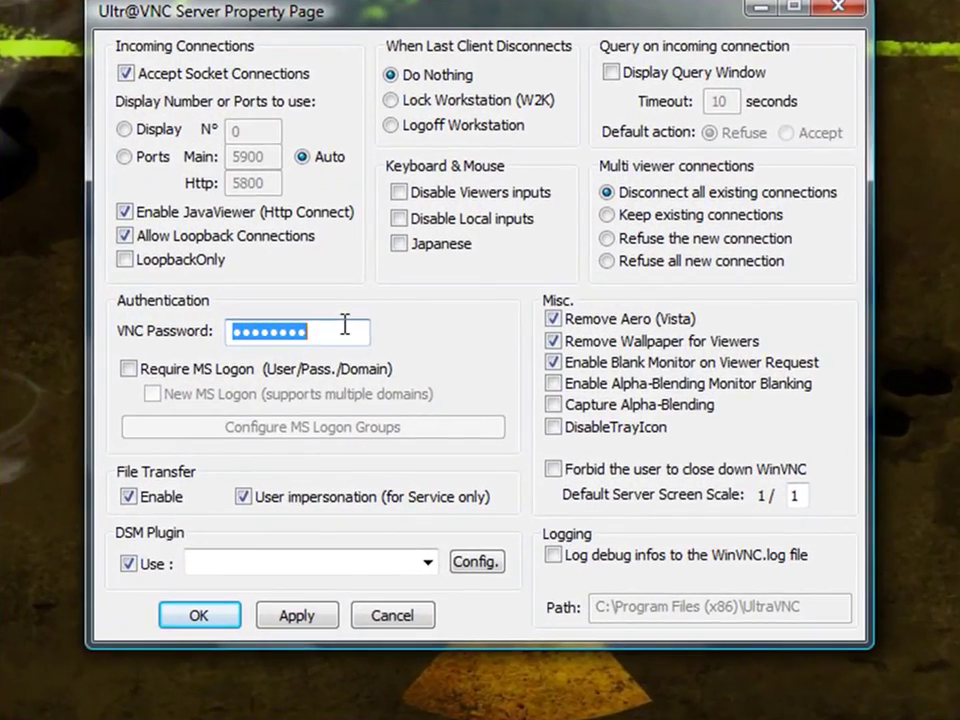
pyautogui.write('12345')
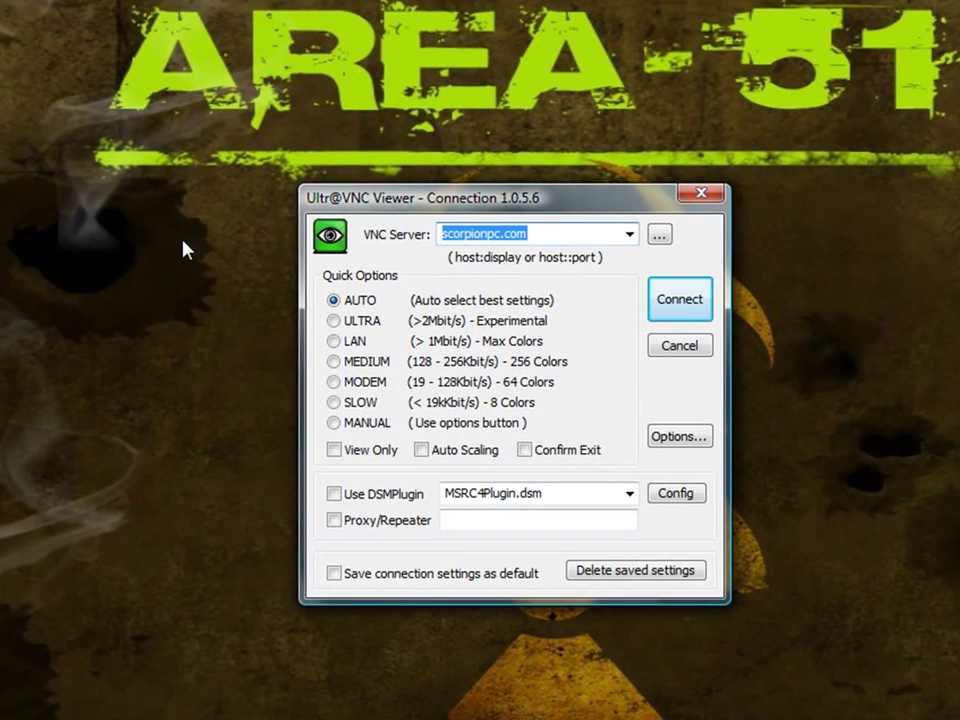
# - Enter 192.168.1.109 as the VNC Server address in the Viewer connection dialog
pyautogui.write('1')
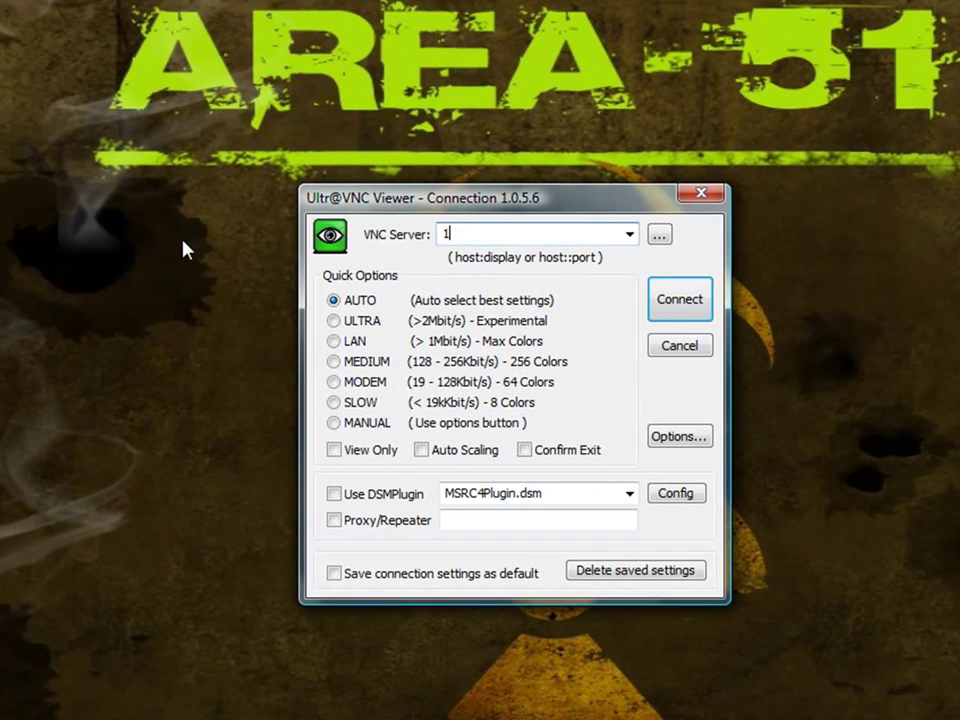
pyautogui.write('92')
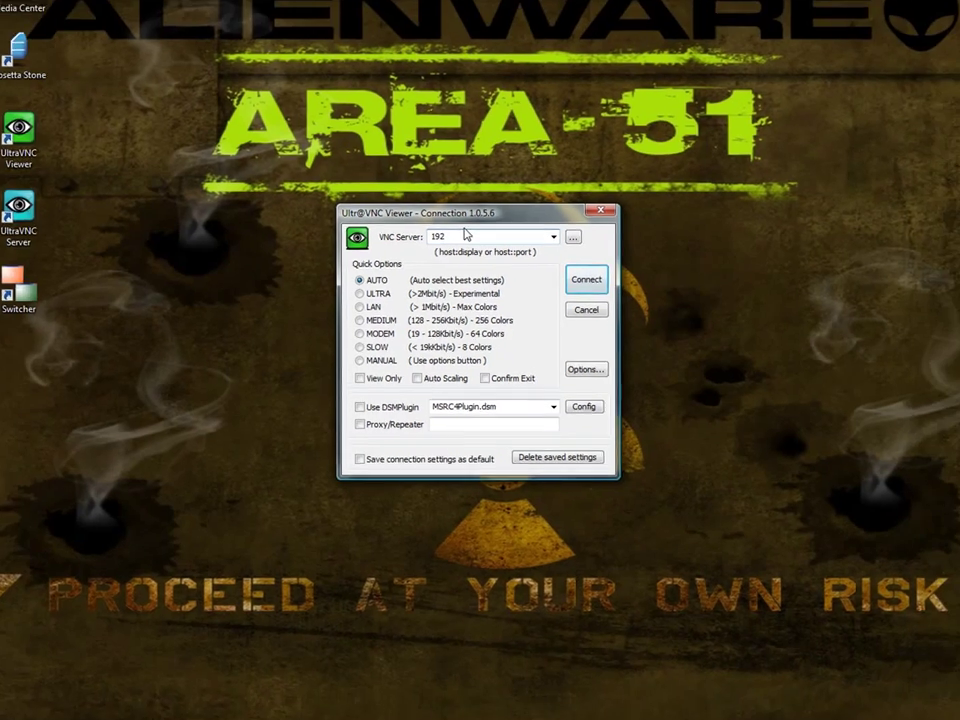
pyautogui.write('.')
pyautogui.write('168.')
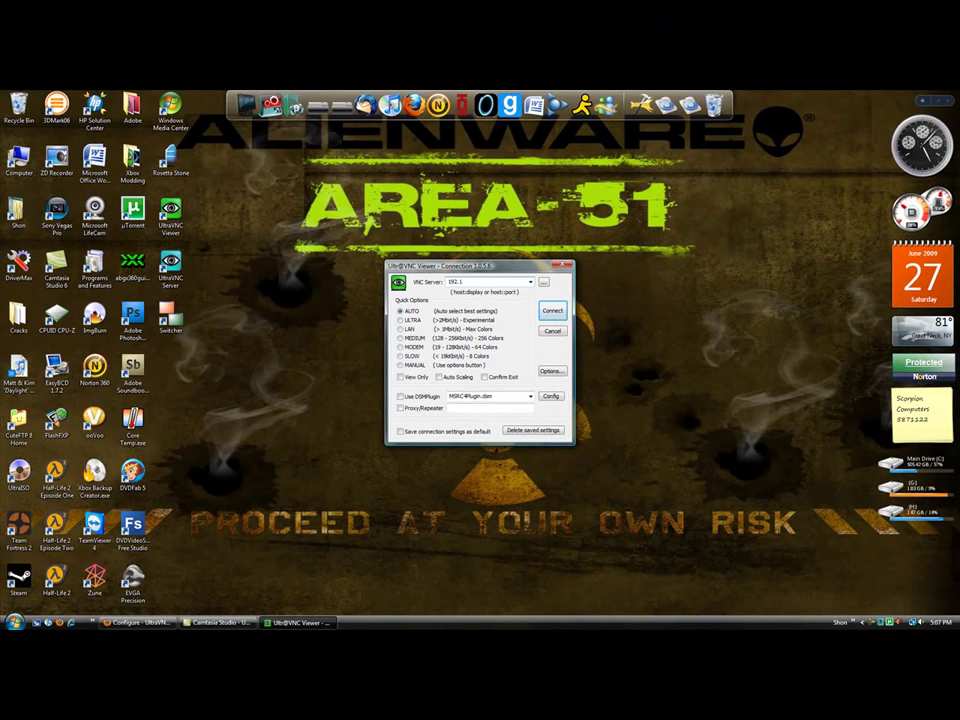
pyautogui.write('1.109')
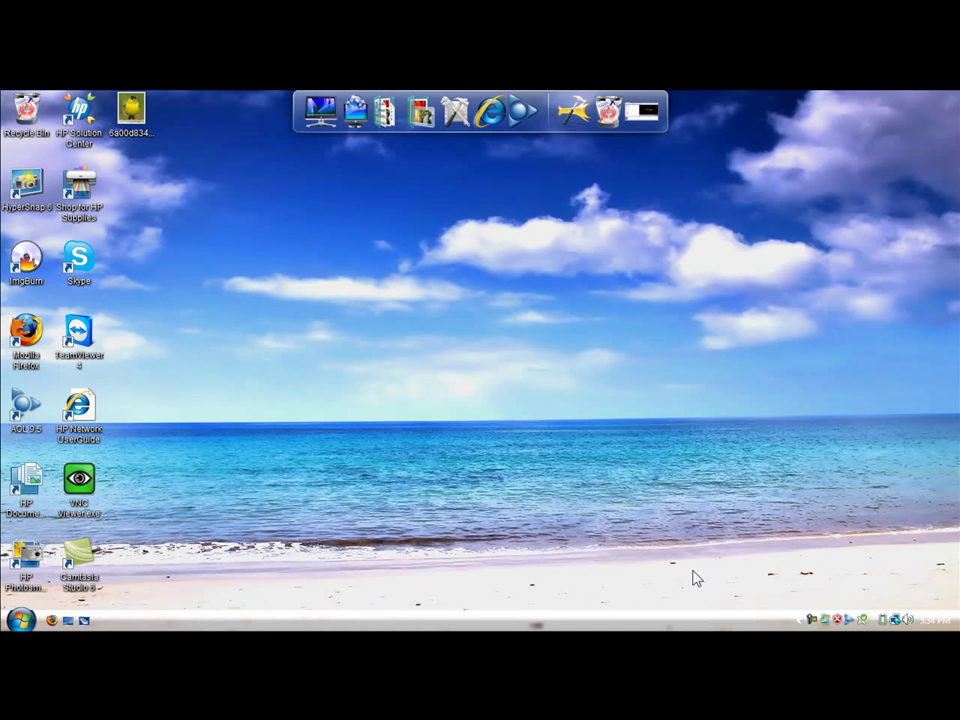
# - Launch the laptop's VNC Viewer, connect to 192.168.1.109 and log on with the VNC password
pyautogui.doubleClick(78, 478)
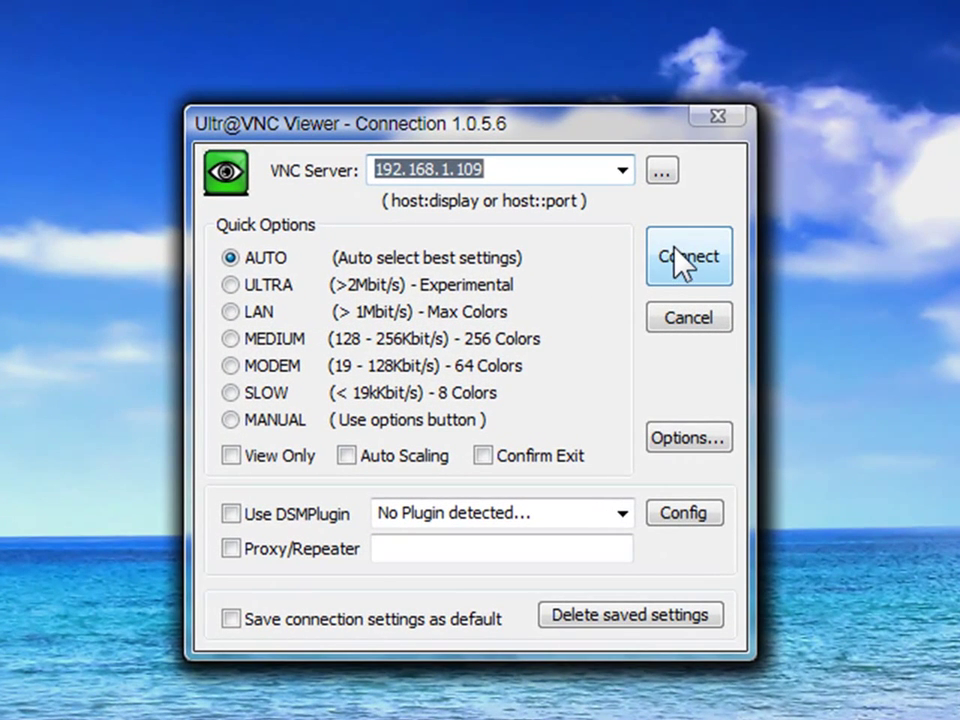
pyautogui.click(681, 262)
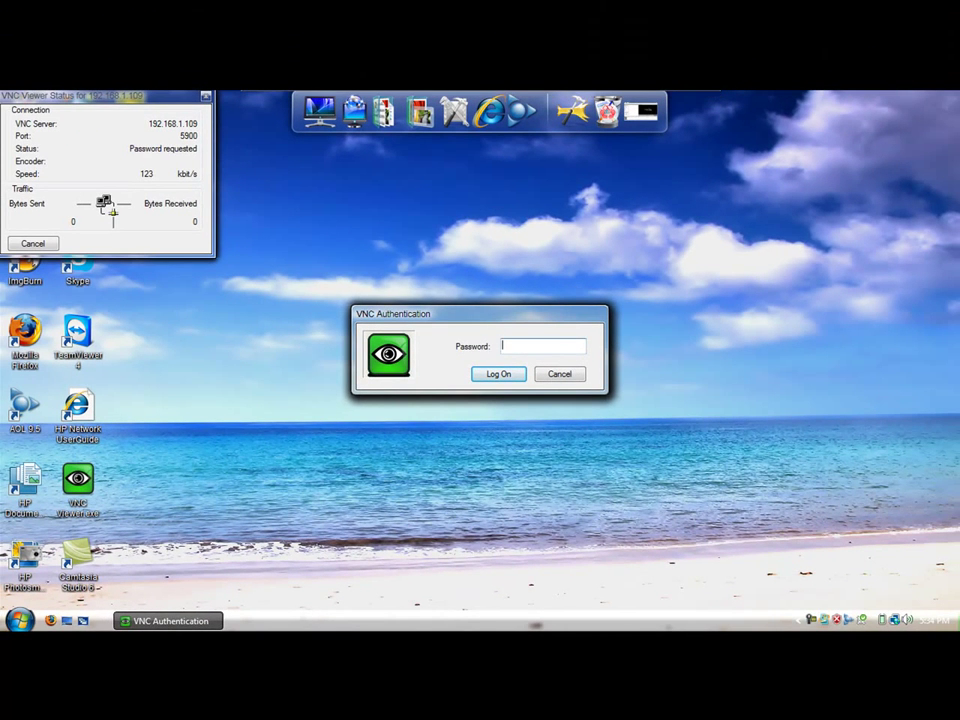
pyautogui.write('•••••')
pyautogui.click(508, 375)
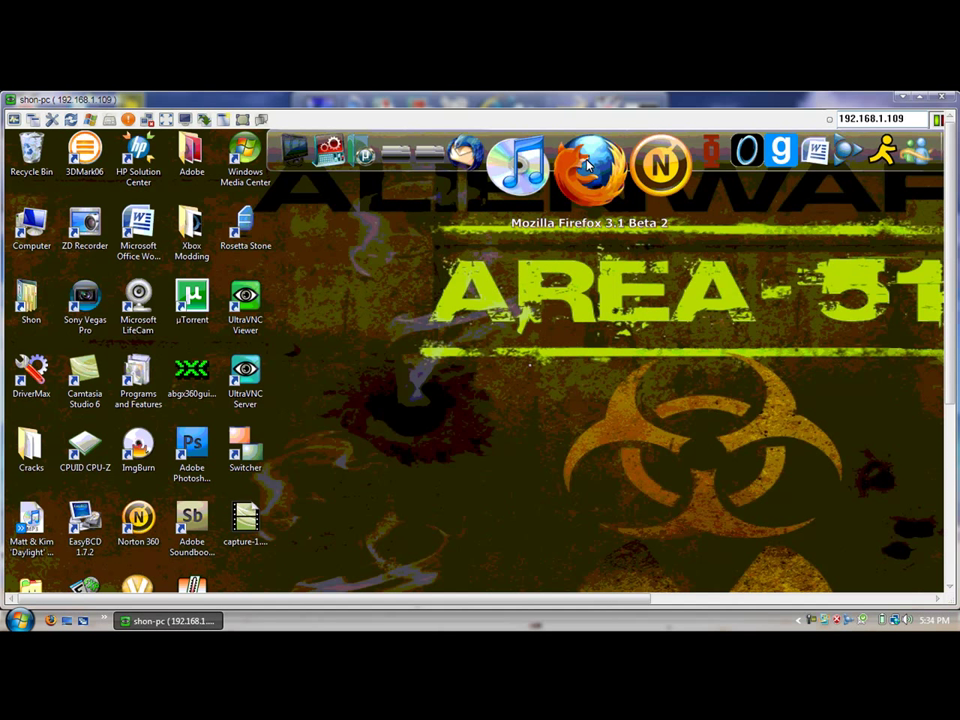
# - Launch Firefox on the remote PC and load youtube.com from the address bar
pyautogui.click(588, 165)
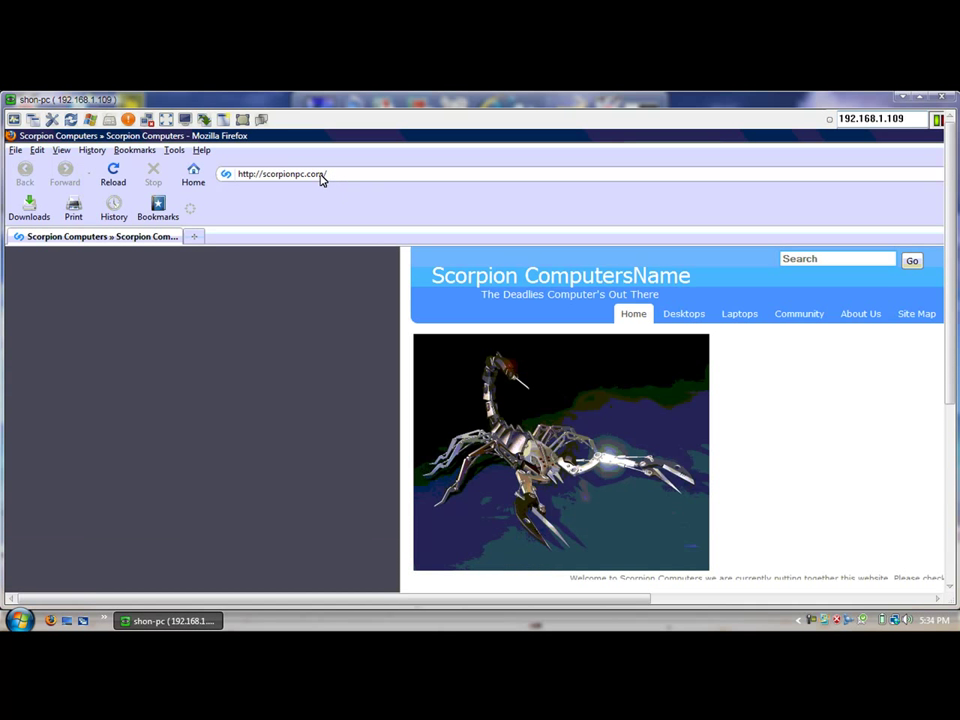
pyautogui.click(336, 175)
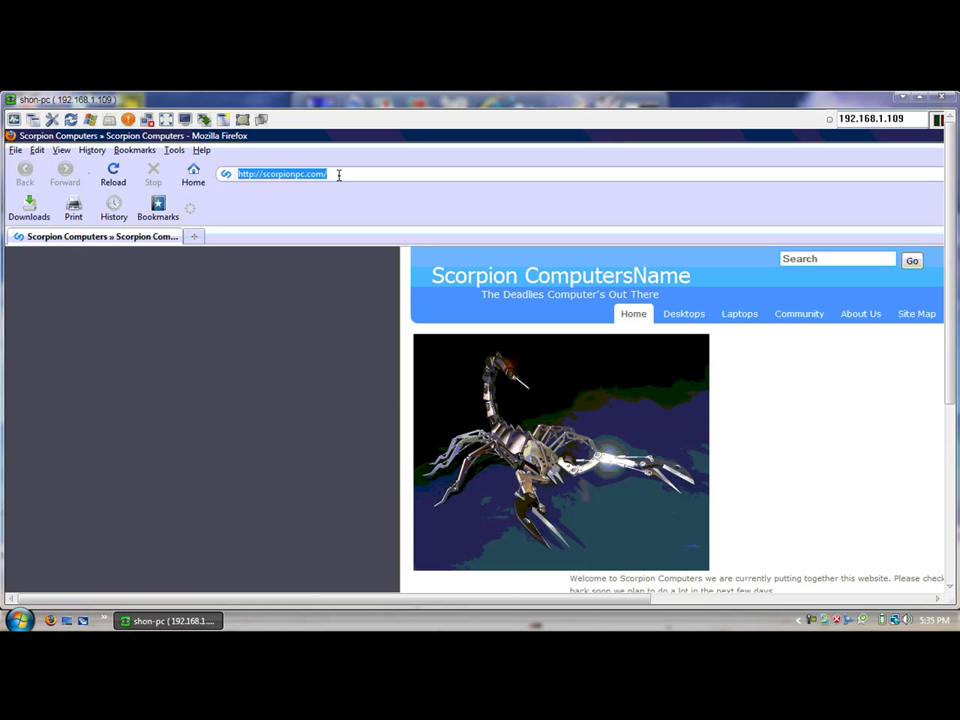
pyautogui.write('youtube.c')
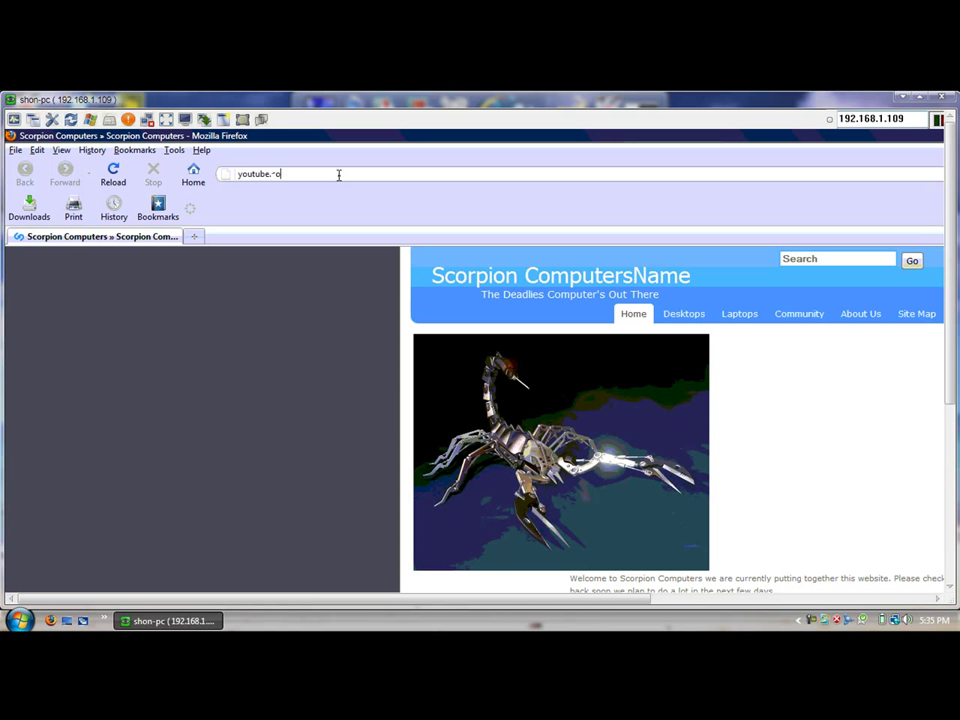
pyautogui.press('BackSpace')
pyautogui.write('com')
pyautogui.press('Return')
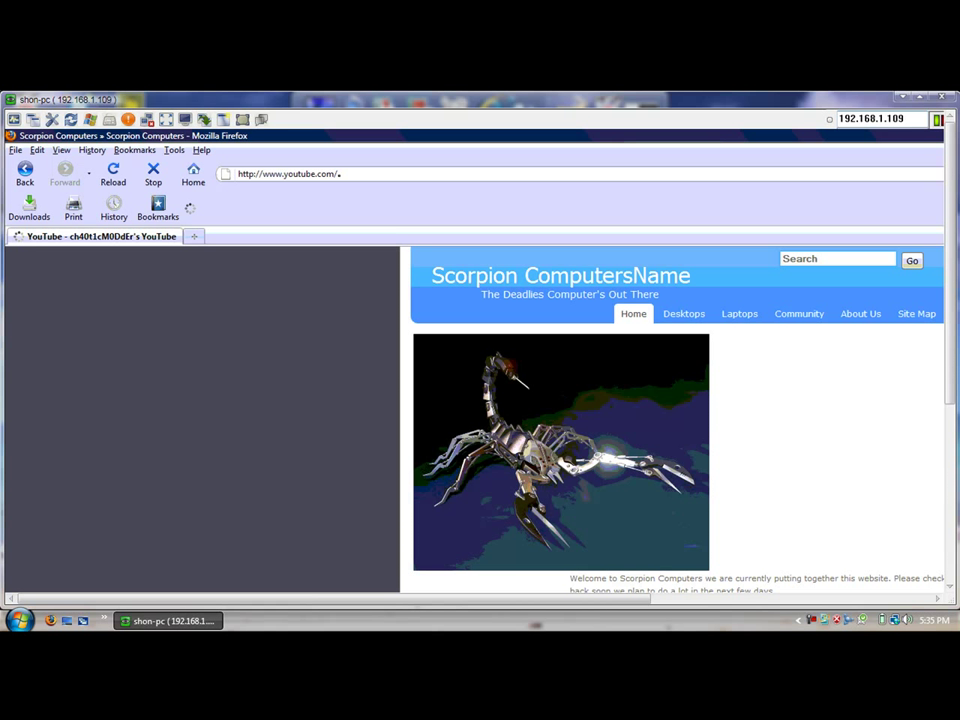
pyautogui.click(340, 174)
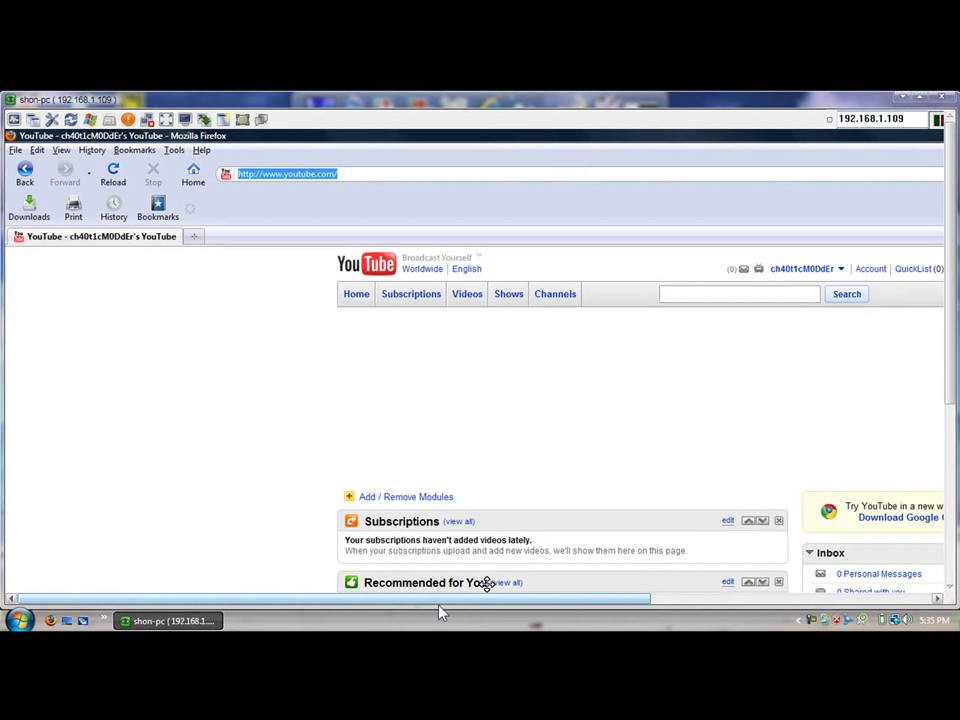
# - Scroll the remote view right, then close the viewer window to end the session
pyautogui.moveTo(440, 600); pyautogui.dragTo(735, 603)
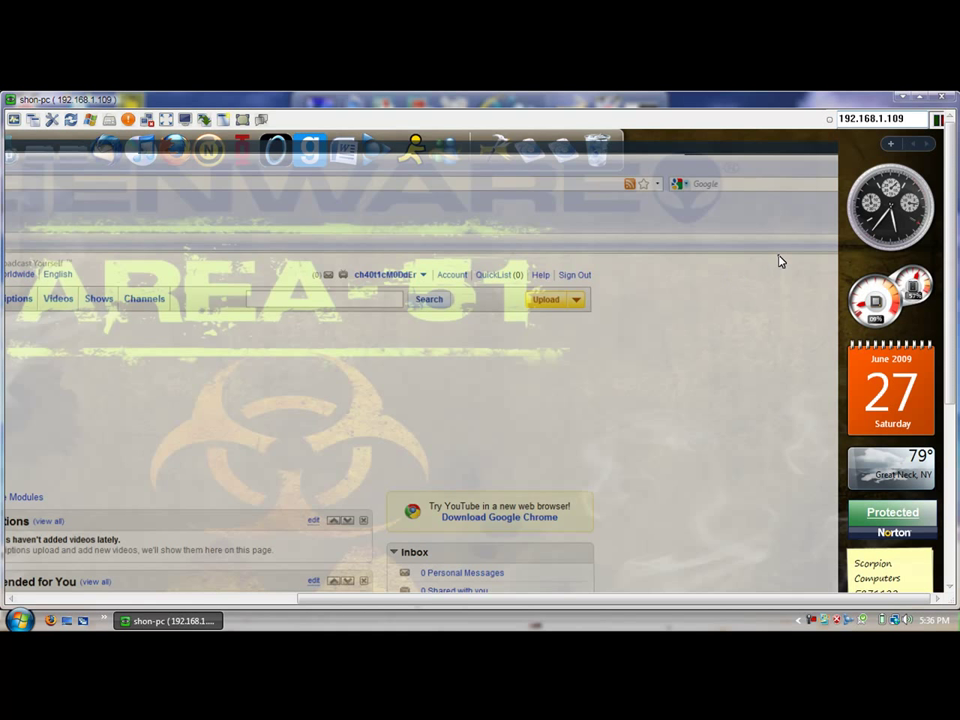
pyautogui.click(946, 99)
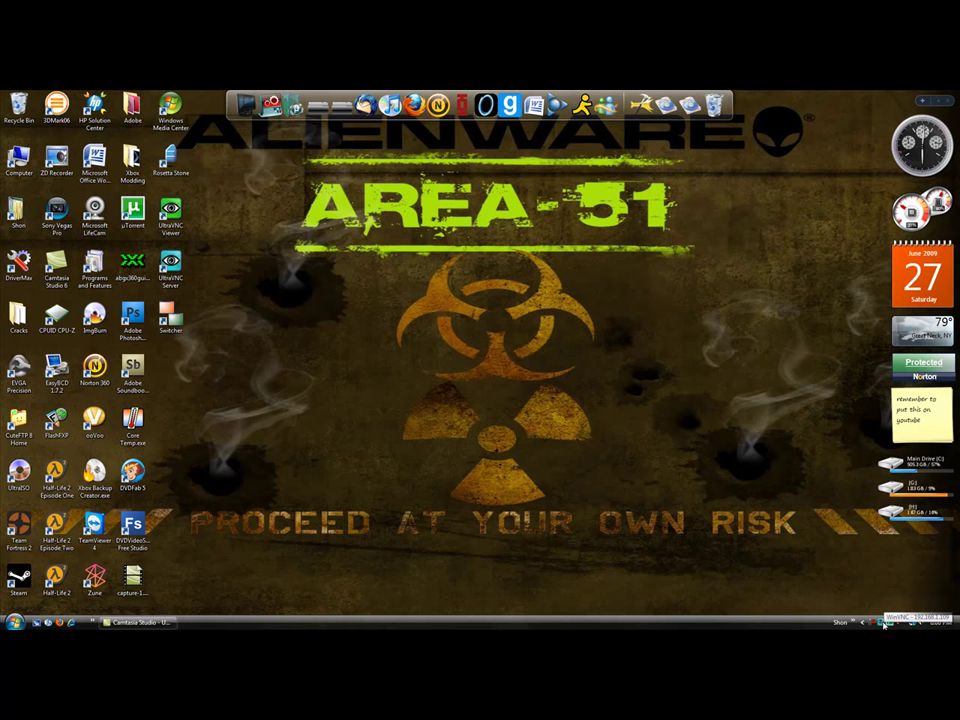
# - In Admin Properties, uncheck Remove Aero (Vista) and Remove Wallpaper for Viewers
pyautogui.rightClick(883, 624)
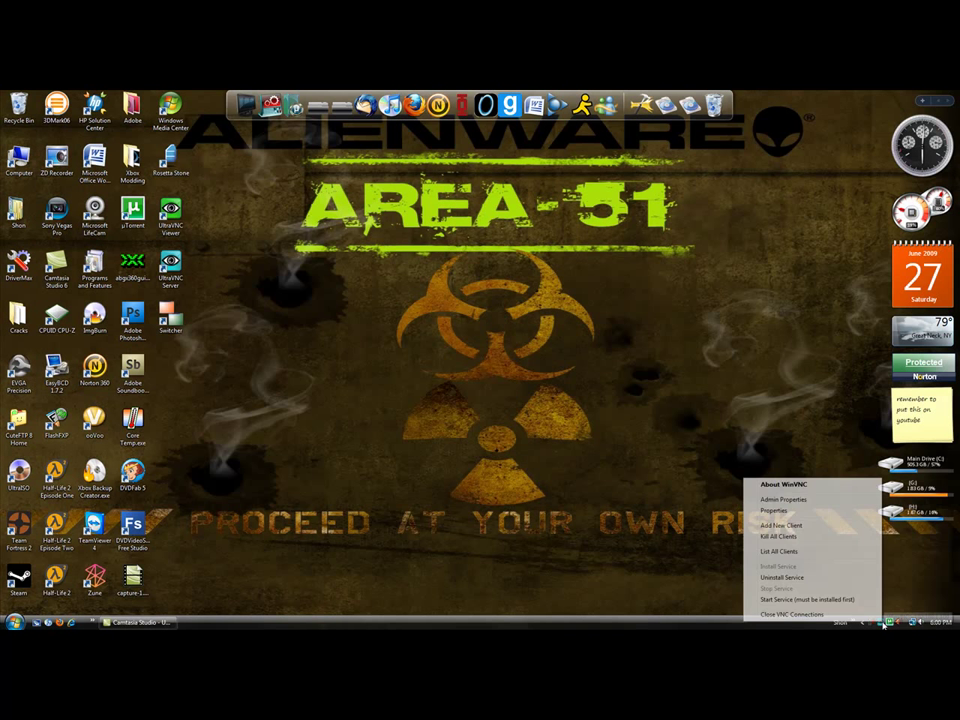
pyautogui.click(820, 500)
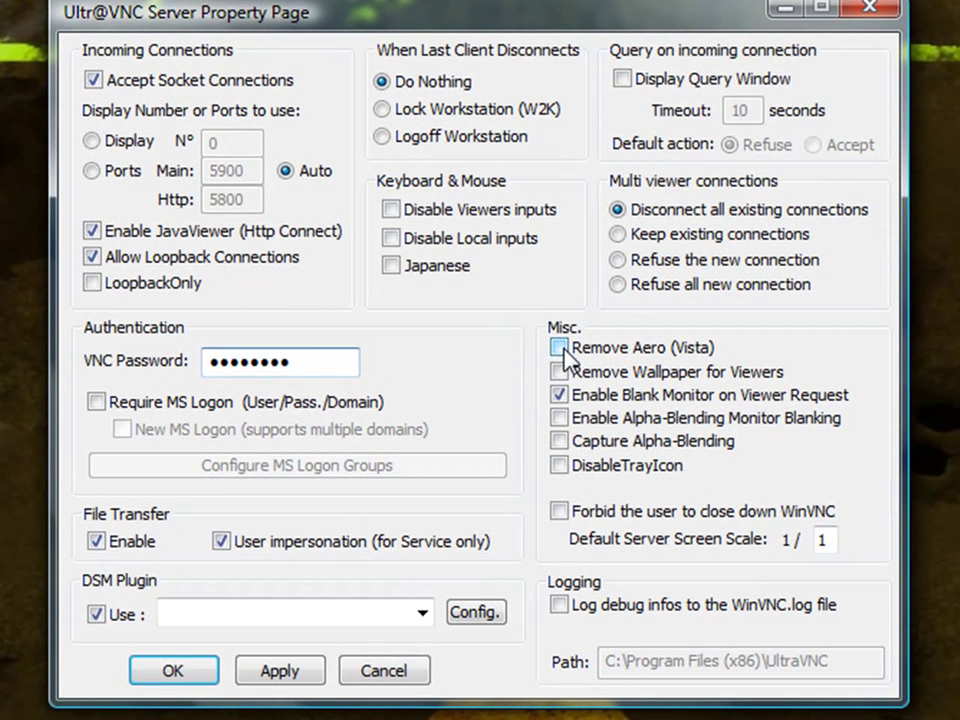
pyautogui.click(555, 350)
pyautogui.click(550, 371)
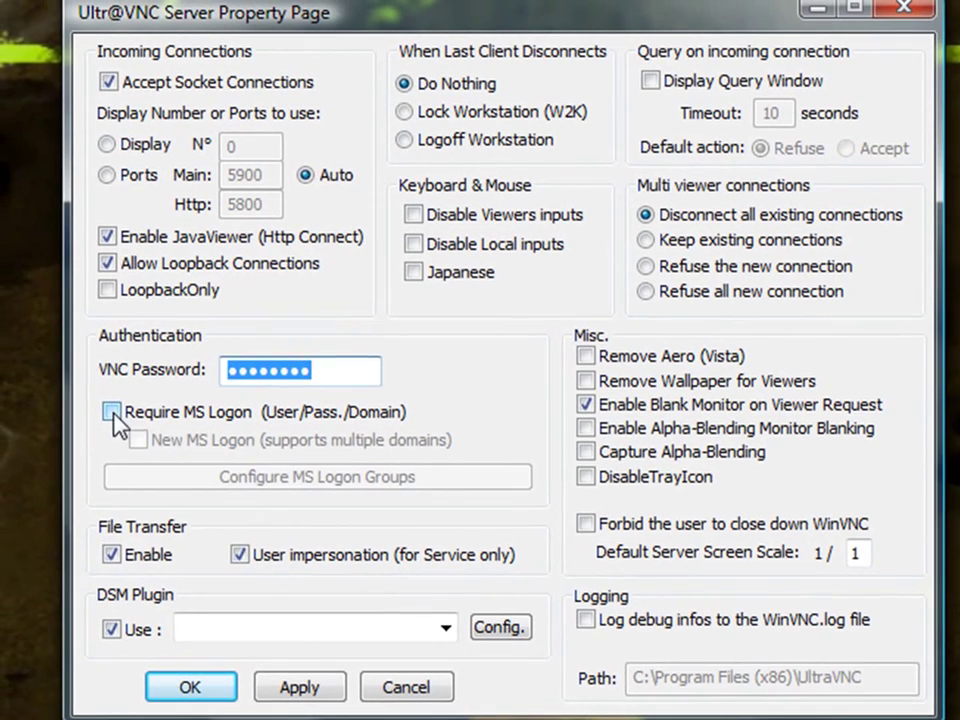
# - Check Require MS Logon and configure group 1 as Admins with Local access
pyautogui.click(88, 389)
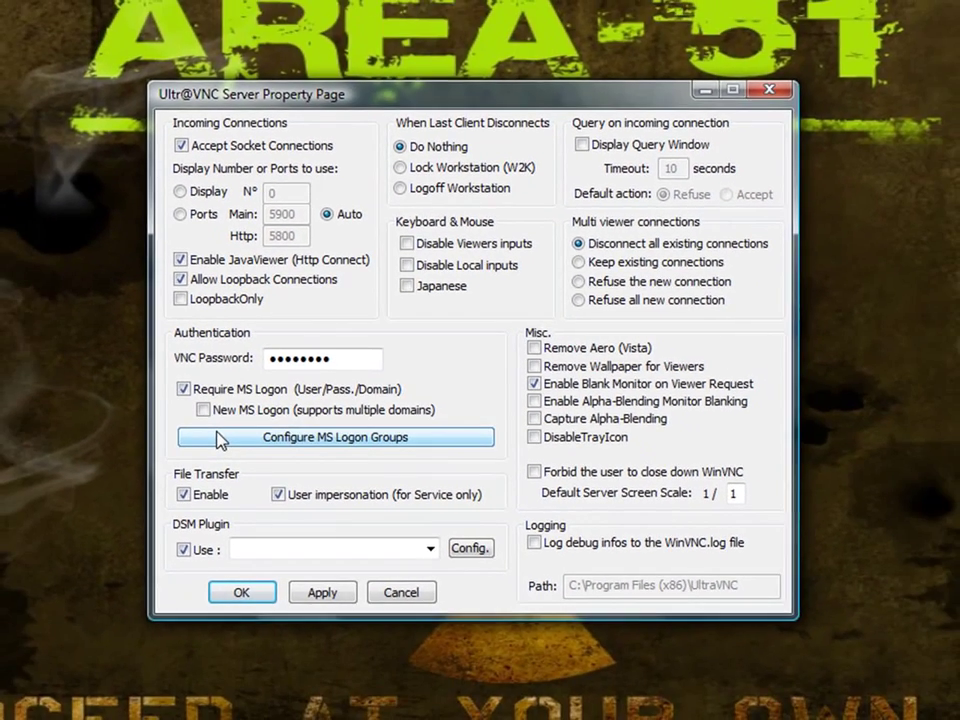
pyautogui.click(200, 455)
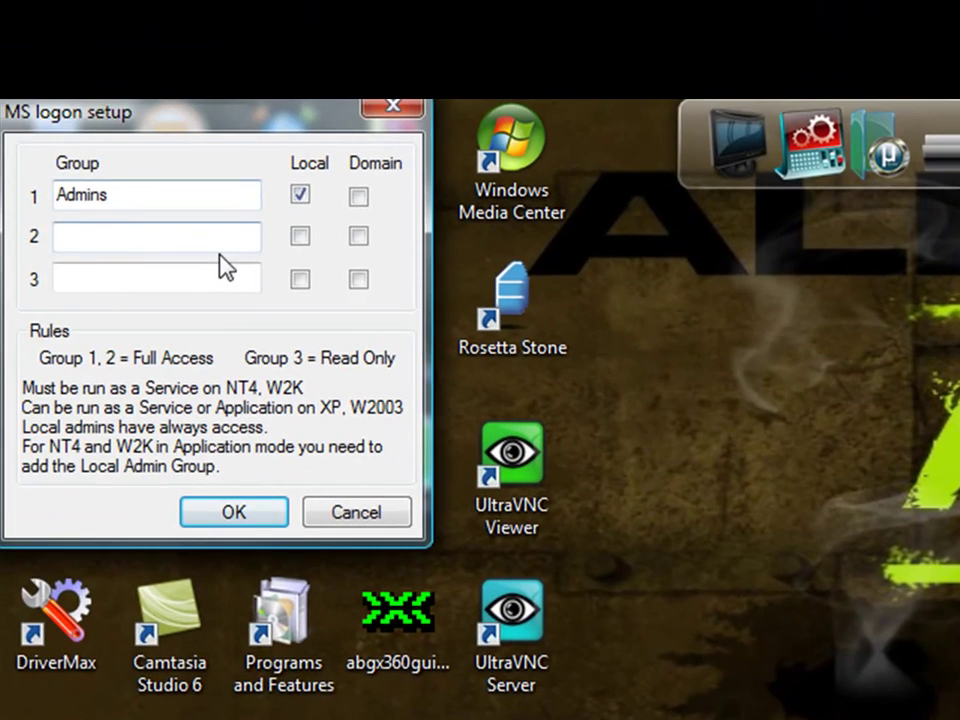
pyautogui.click(170, 249)
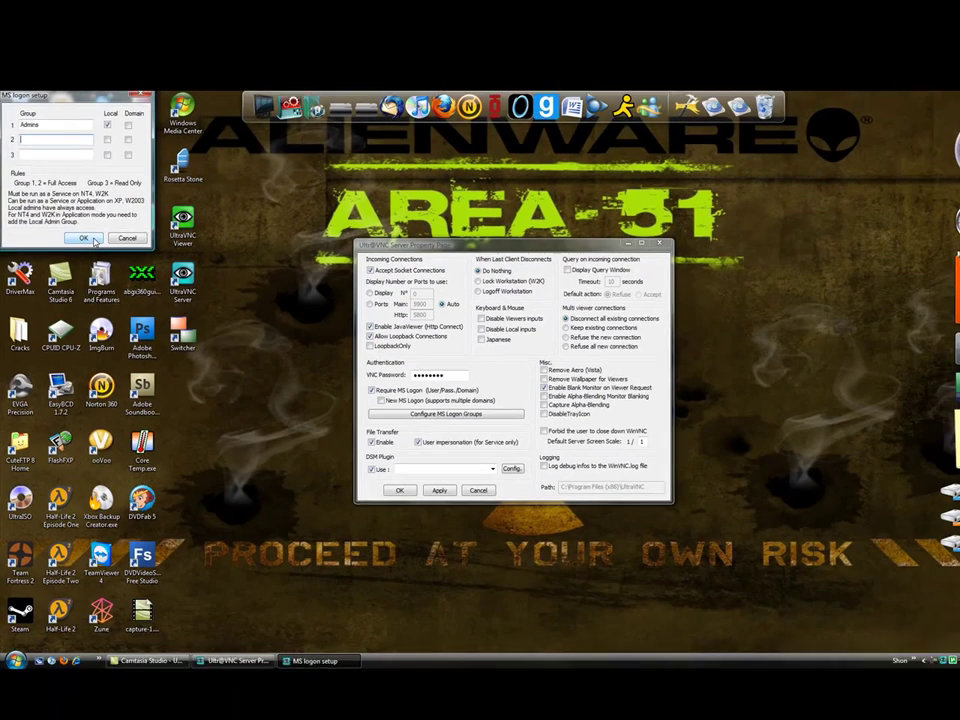
pyautogui.click(268, 515)
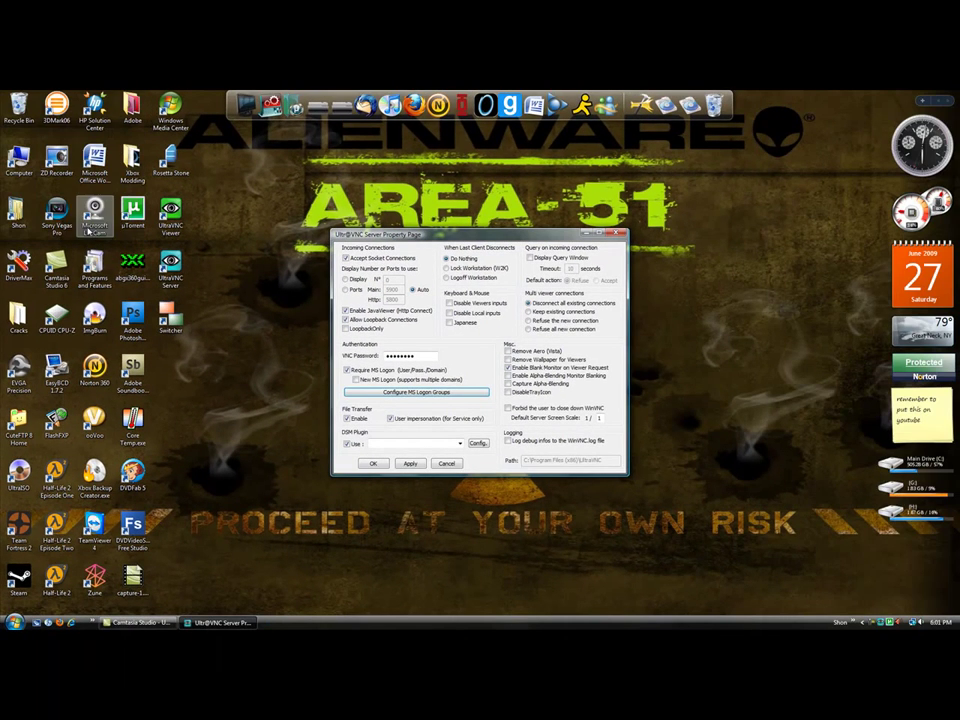